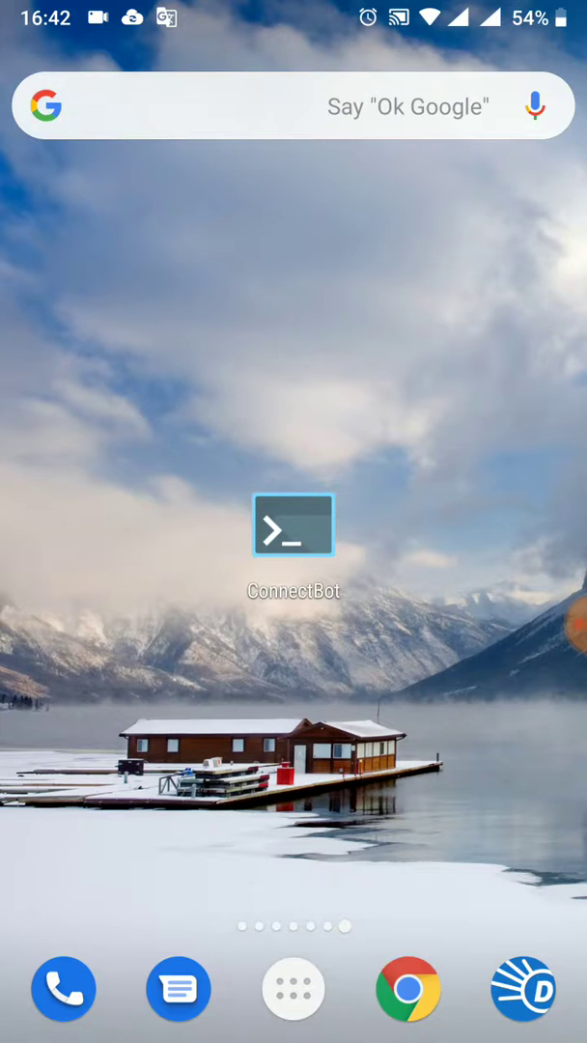
Launch ConnectBot and briefly check the host-list options menu
left_click(293, 526)
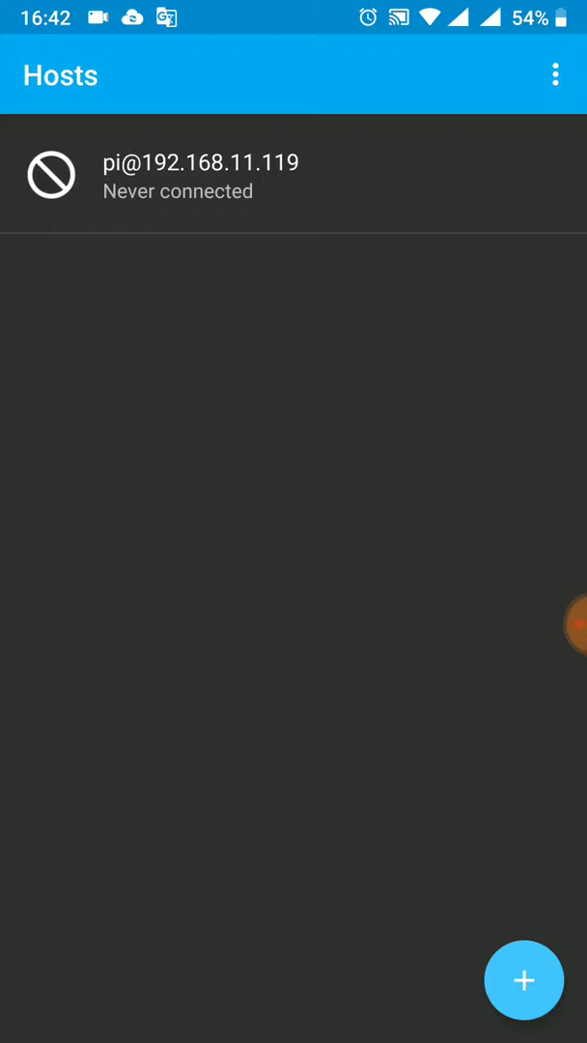
left_click(556, 76)
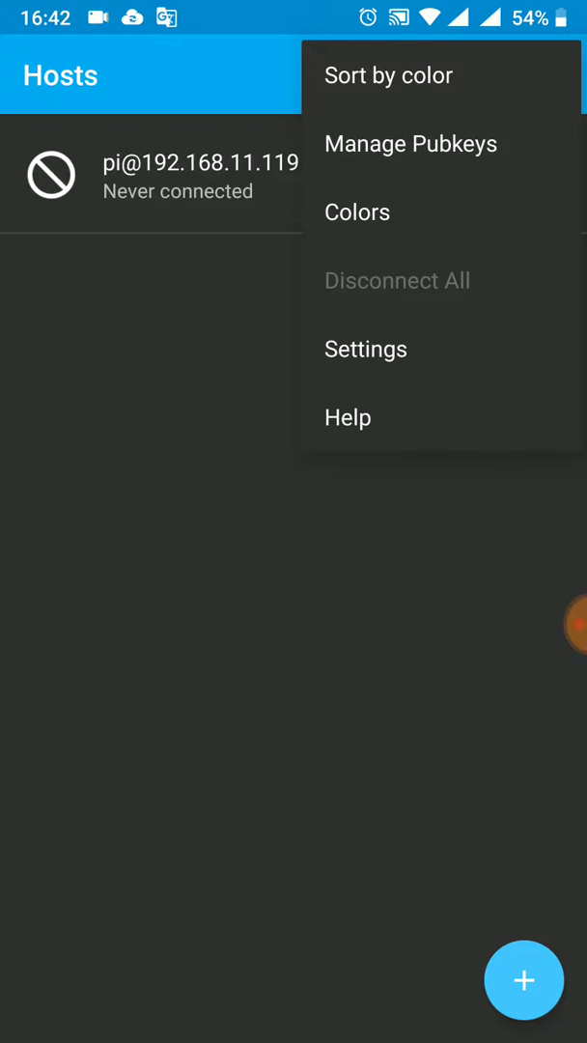
left_click(145, 483)
Add and save a new SSH host with username jimmy and host 192.168.11.119
left_click(524, 981)
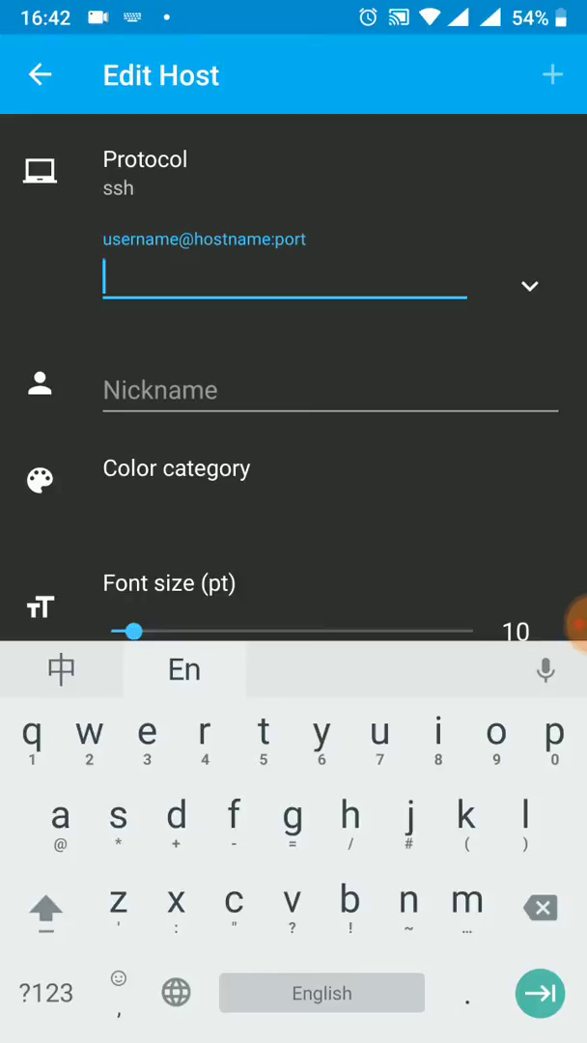
type("pi")
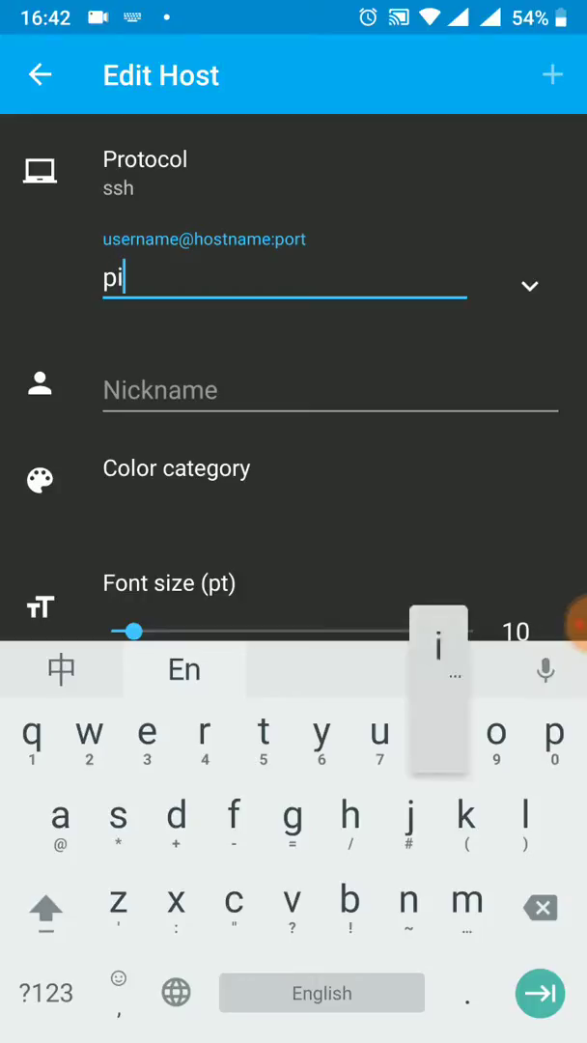
left_click(328, 390)
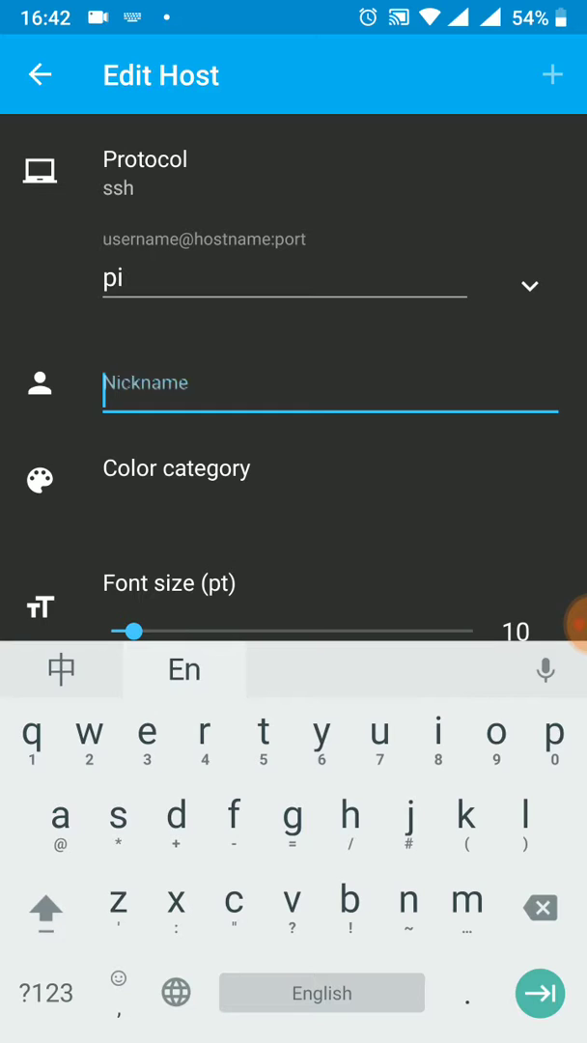
type("jimm")
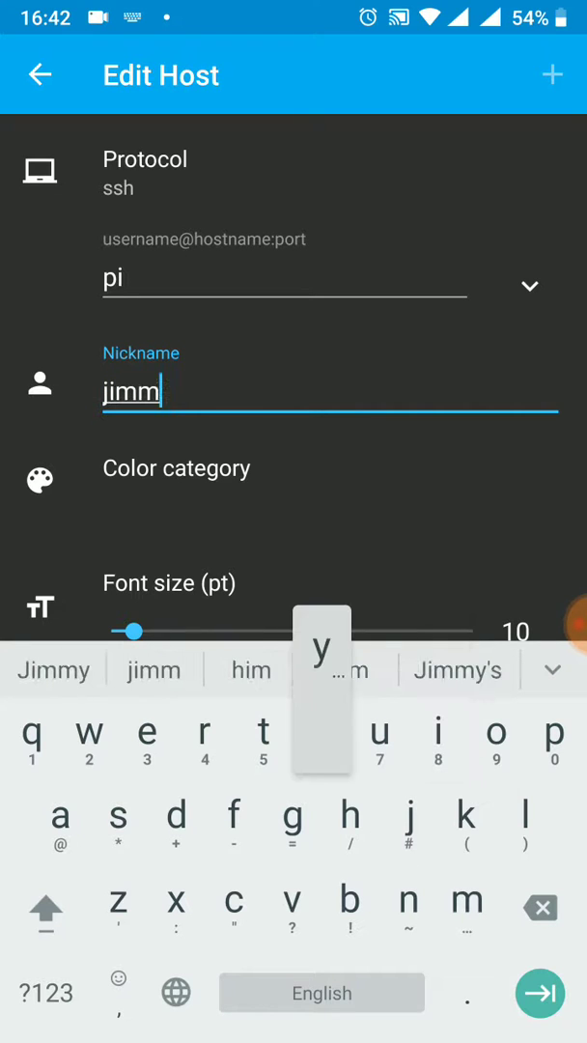
type("y")
key("Escape")
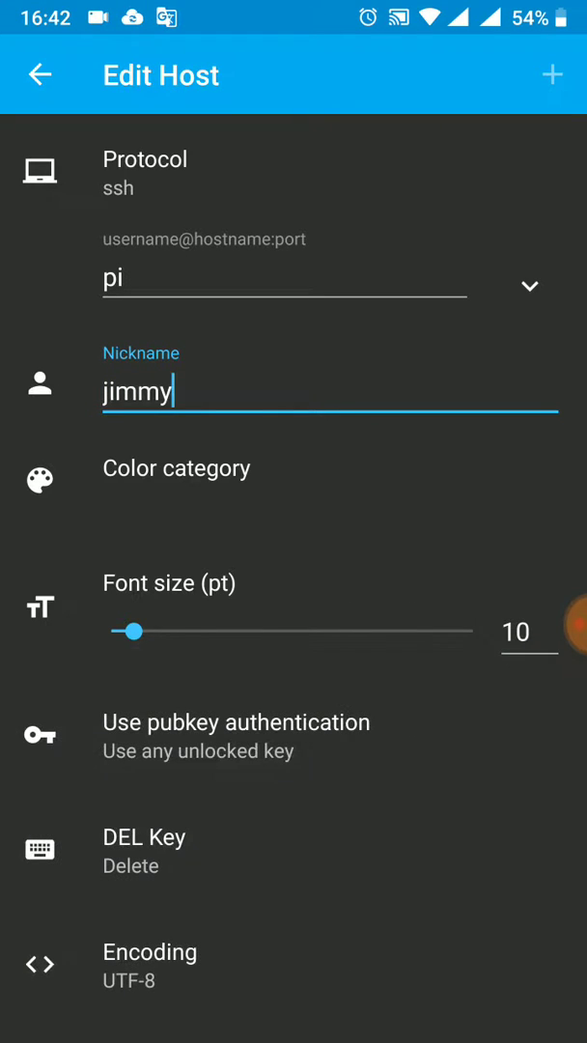
left_click(531, 286)
left_click(307, 390)
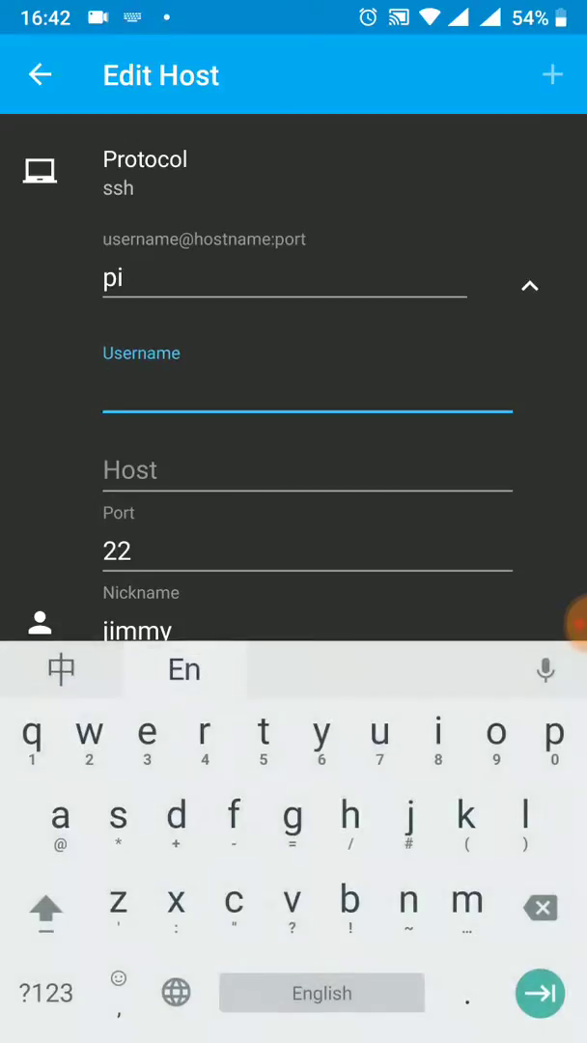
type("jimmy")
left_click(307, 471)
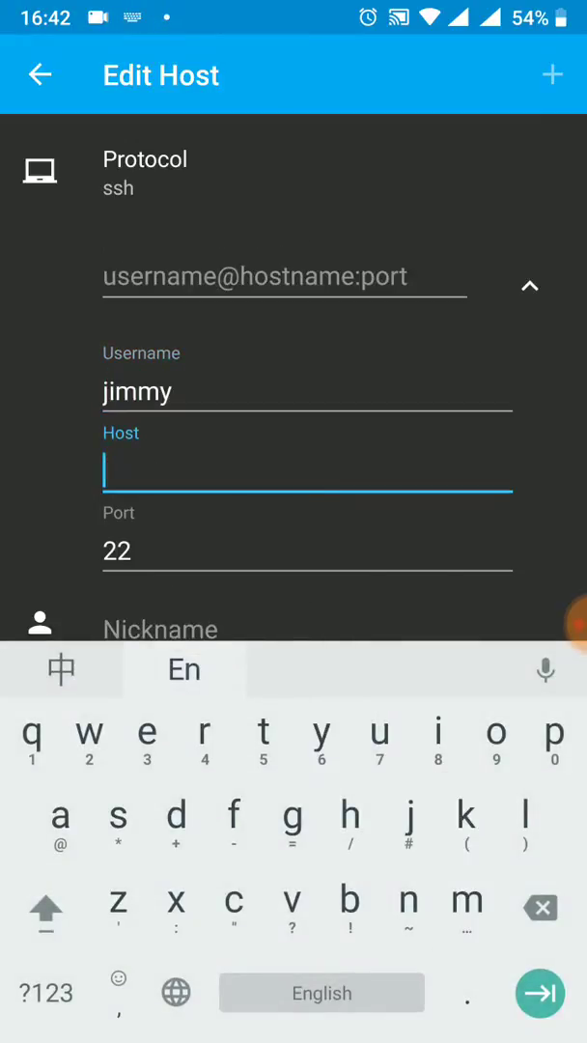
left_click(46, 993)
type("1")
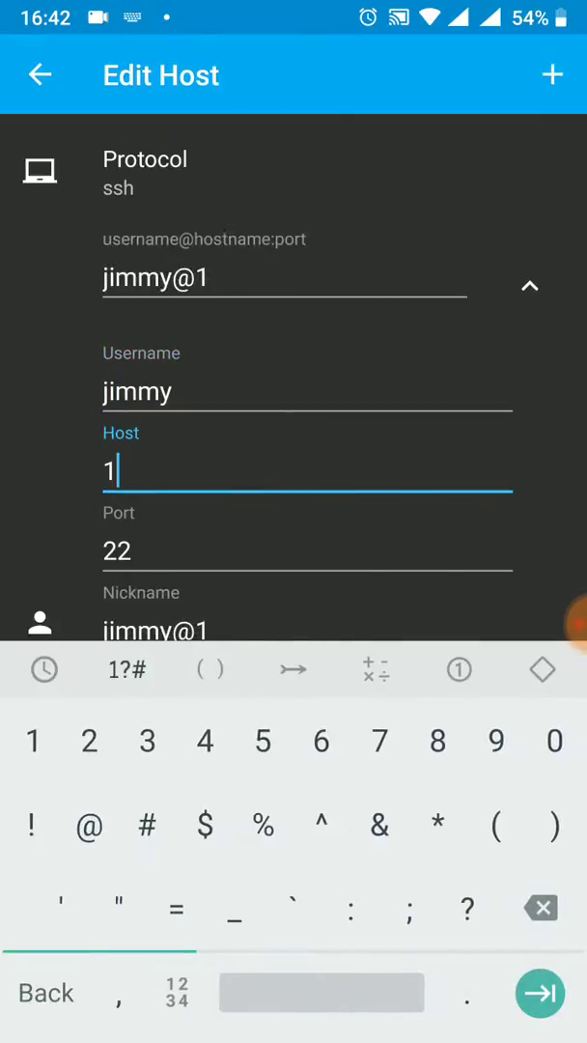
type("92")
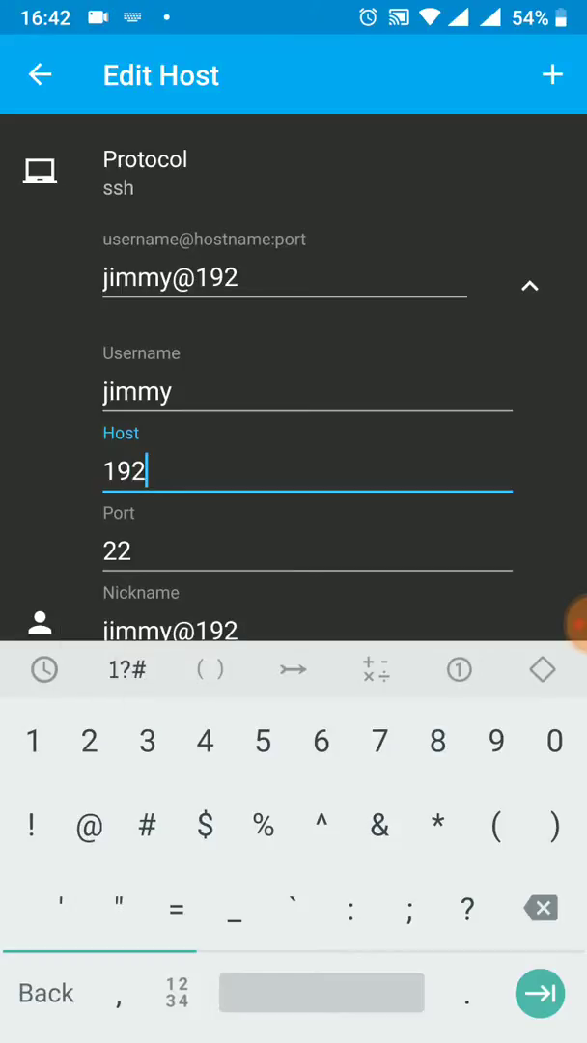
type(".1")
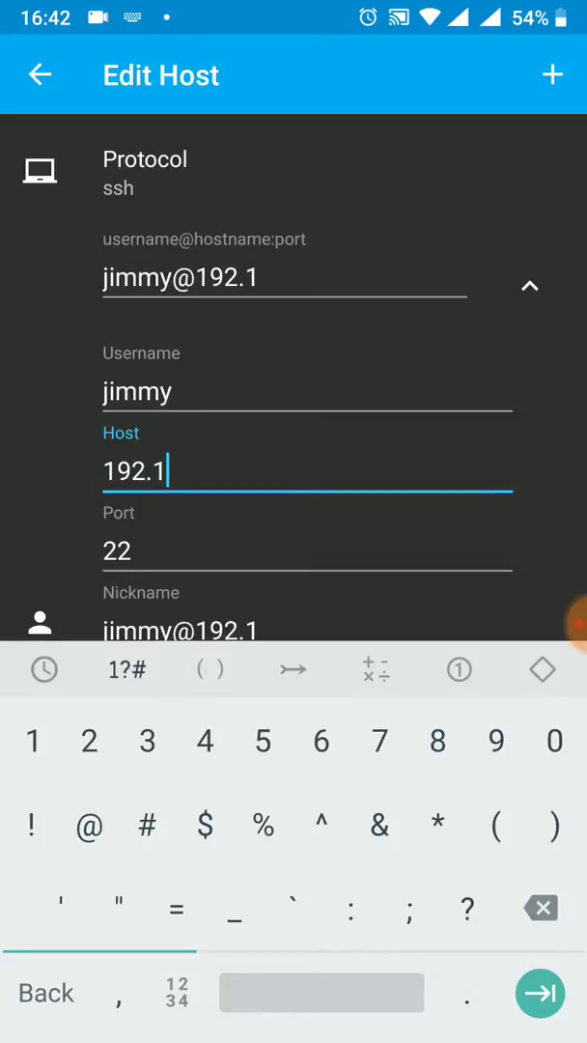
type("6")
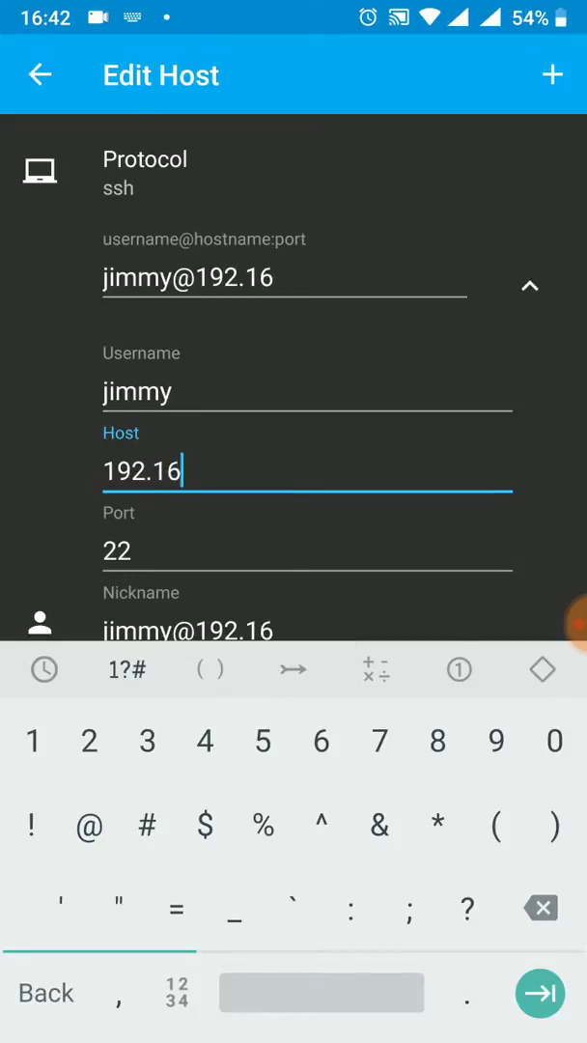
type("8.11")
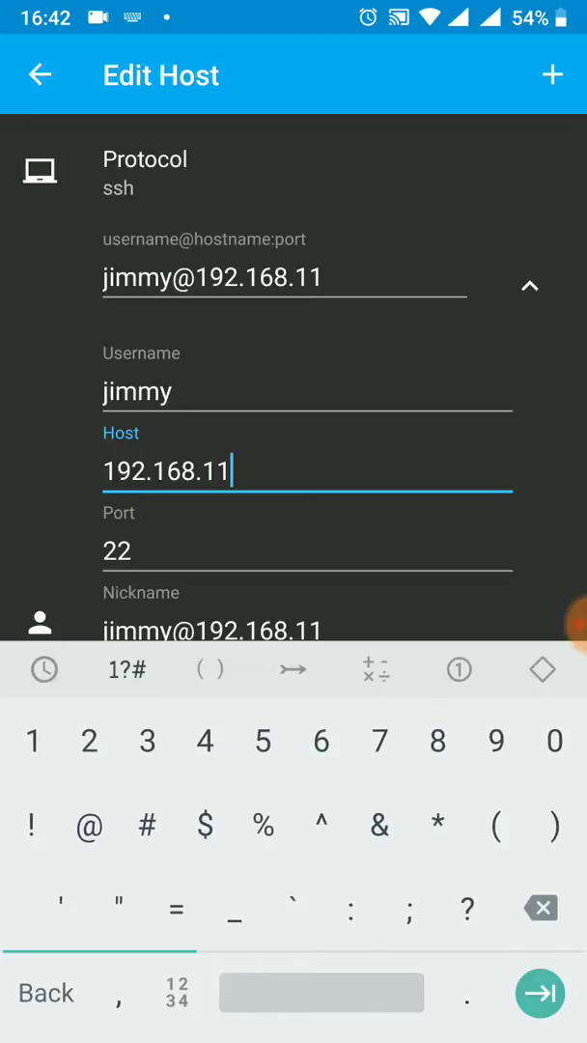
type(".1")
type("19")
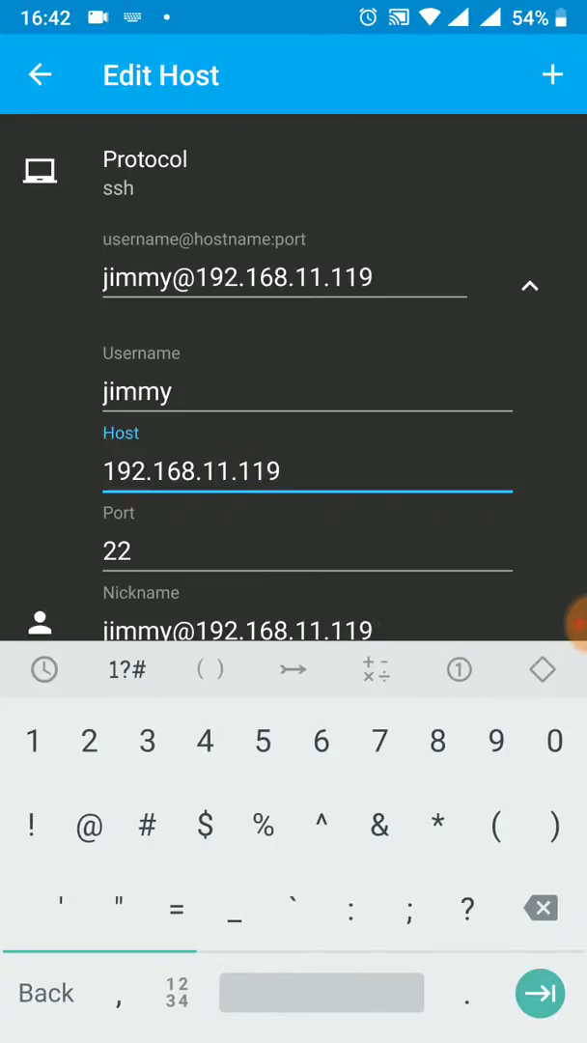
key("Return")
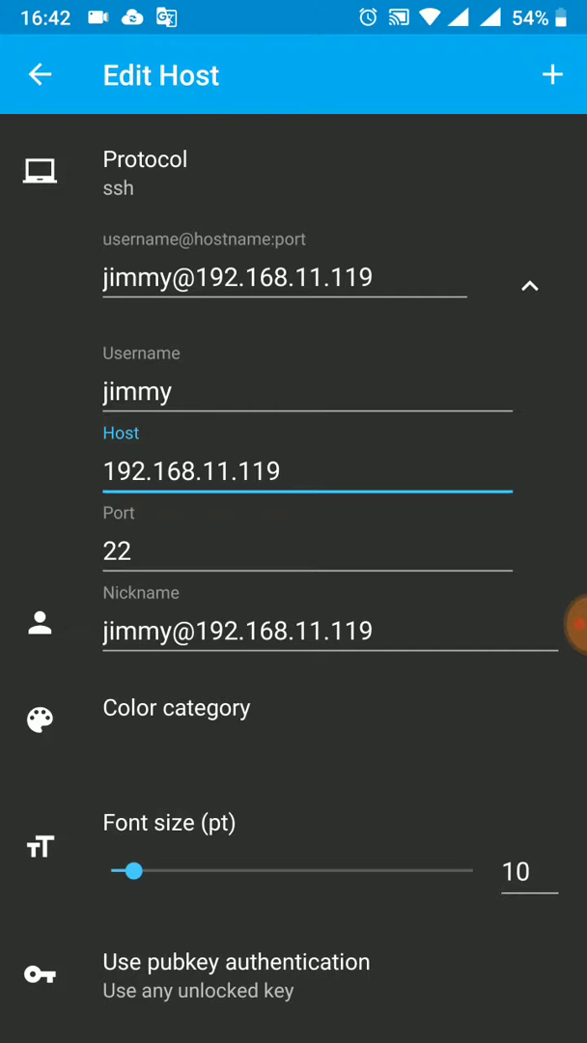
left_click(40, 75)
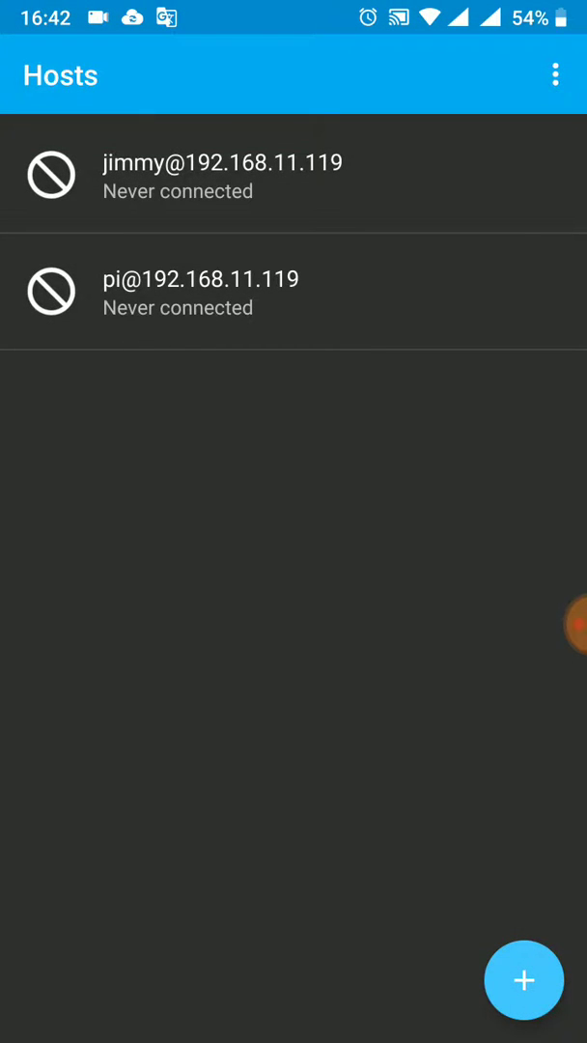
left_click(222, 176)
left_click(222, 176)
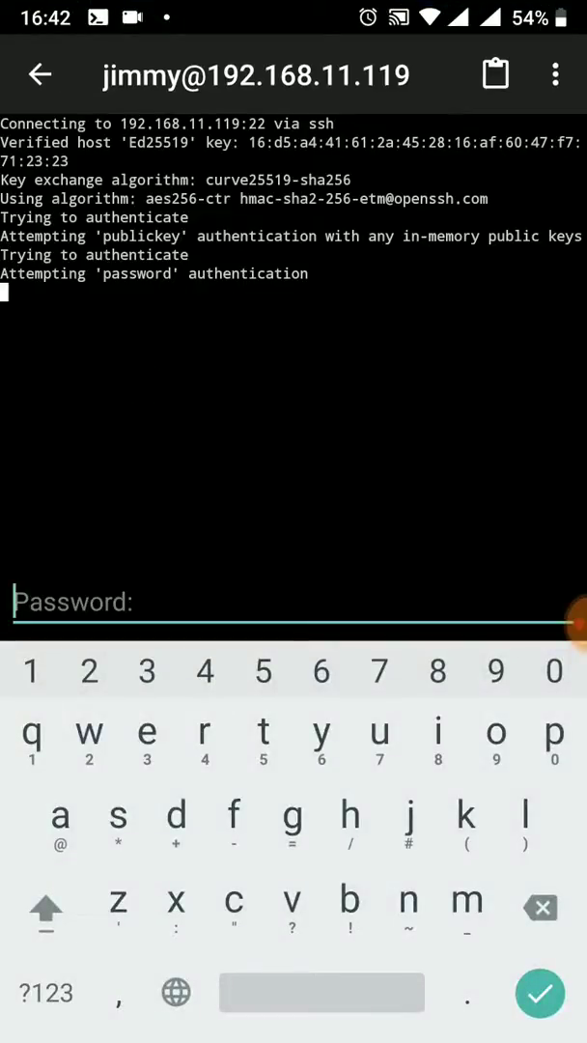
left_click(38, 74)
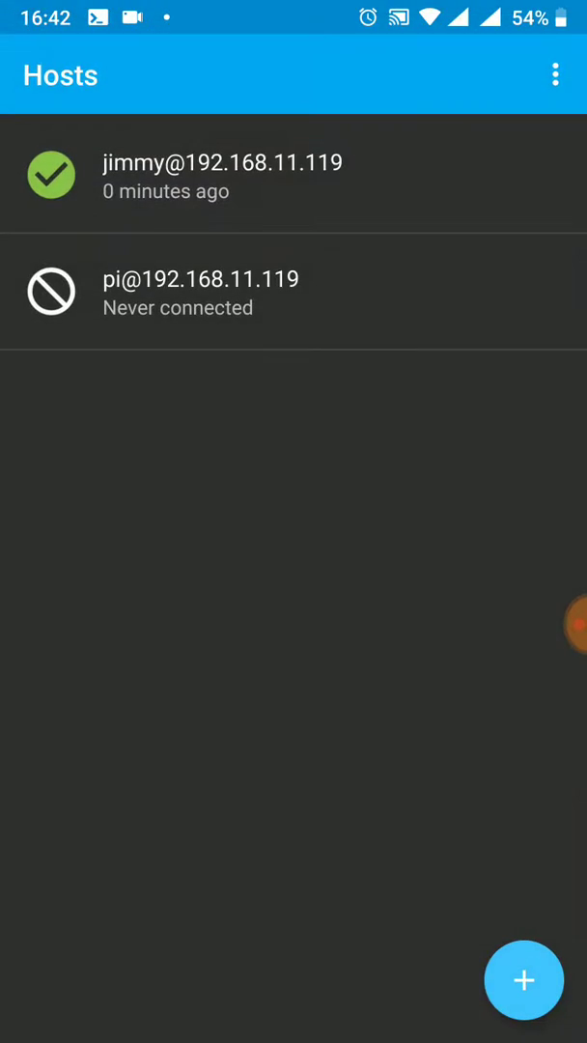
Open ConnectBot's settings from the options menu and exit back to the hosts list
left_click(555, 76)
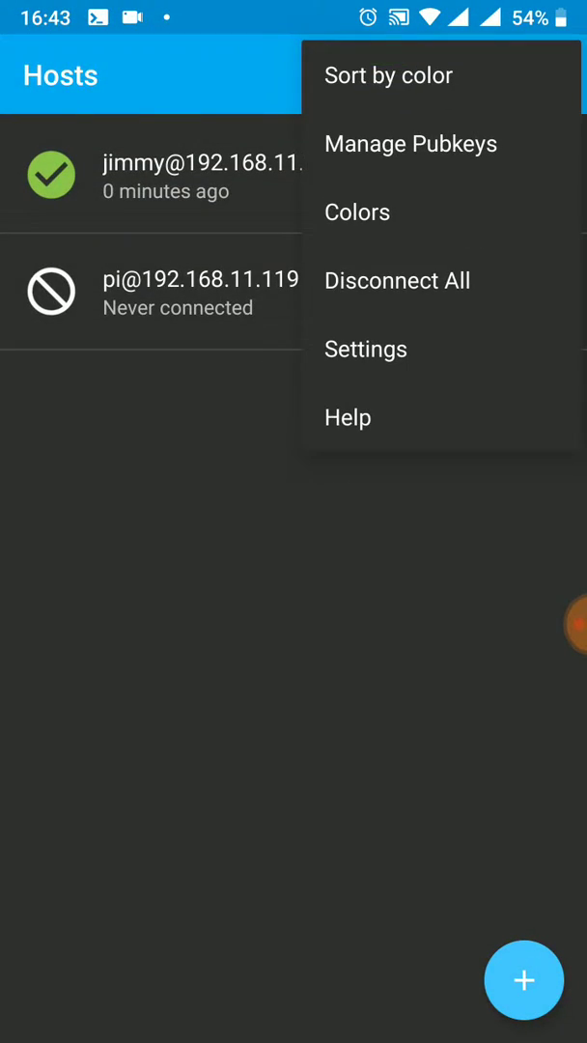
left_click(365, 348)
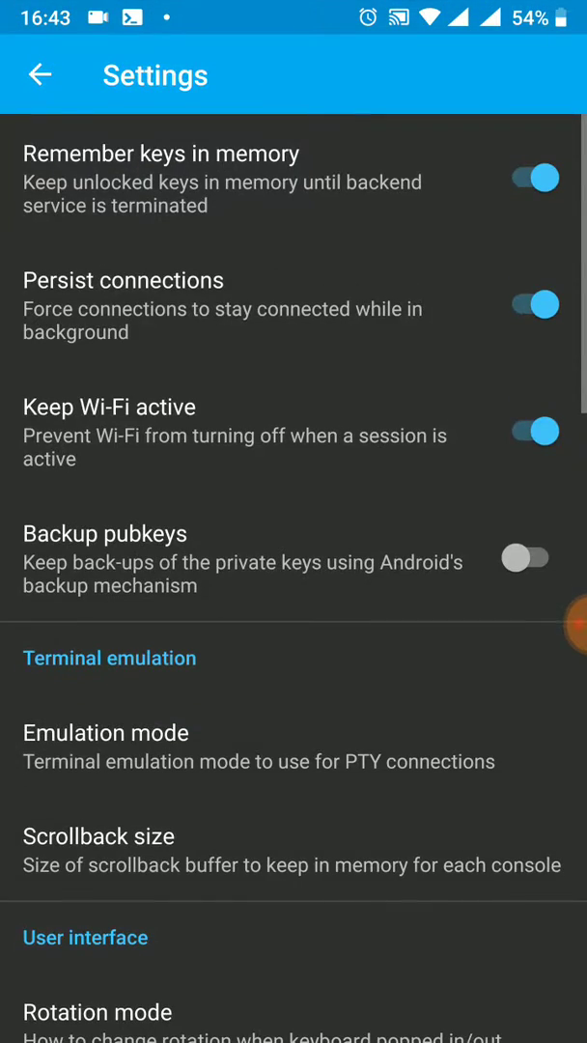
scroll(293, 580, "down", 8)
scroll(293, 483, "up", 8)
key("Escape")
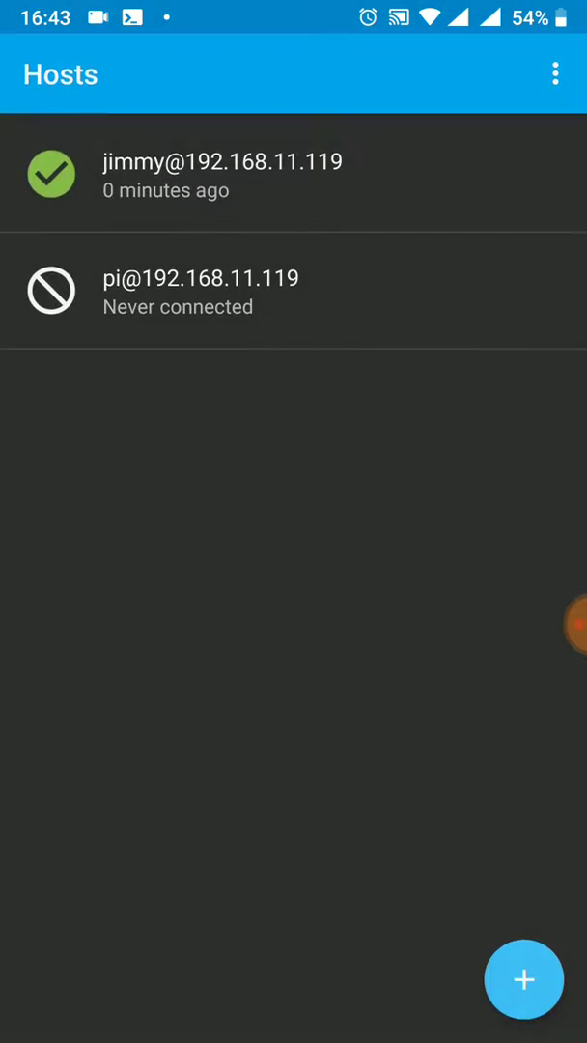
left_click(290, 175)
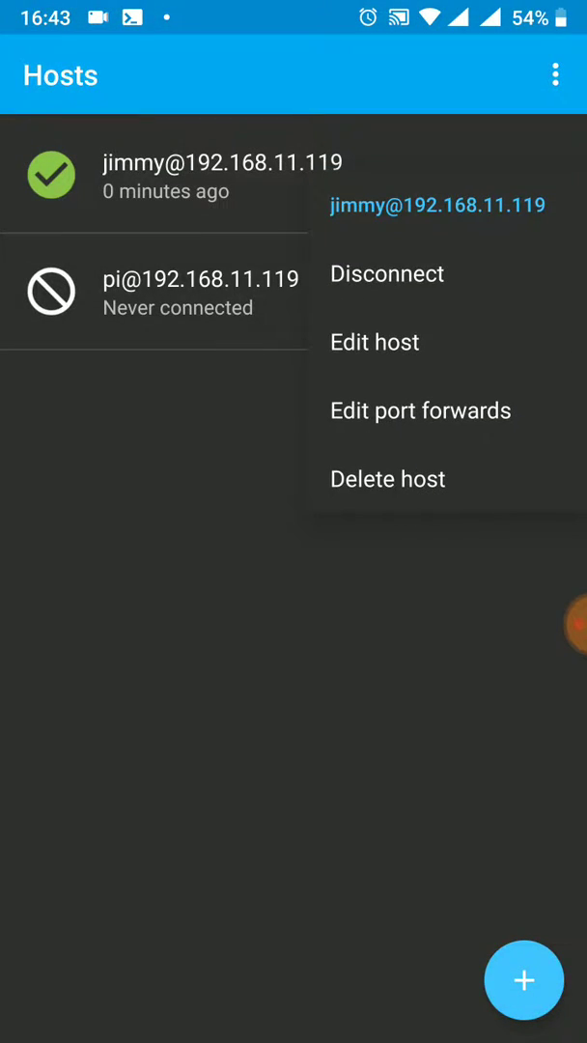
left_click(375, 342)
left_click(162, 278)
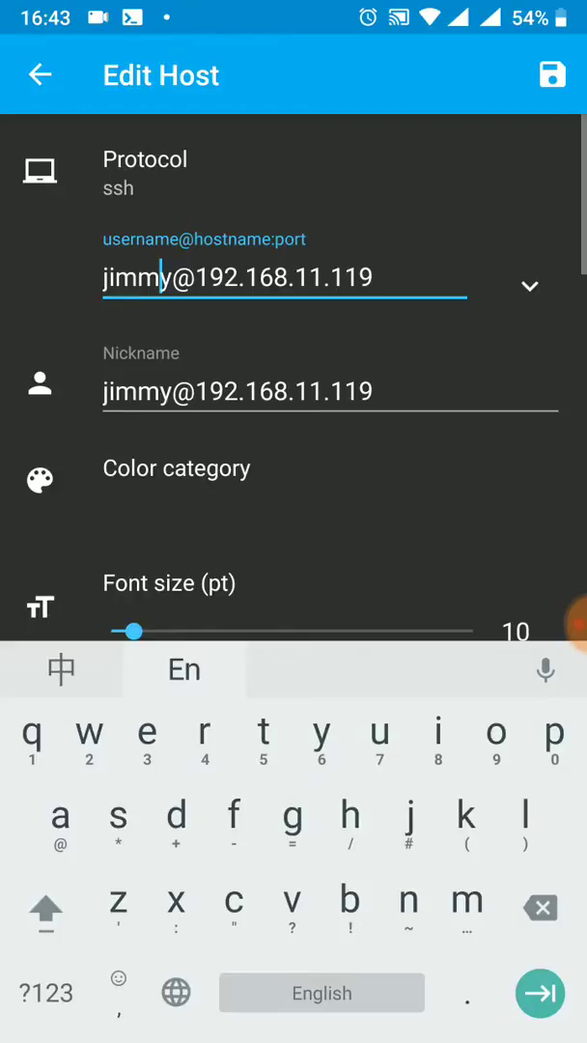
left_click(172, 279)
left_click(541, 909)
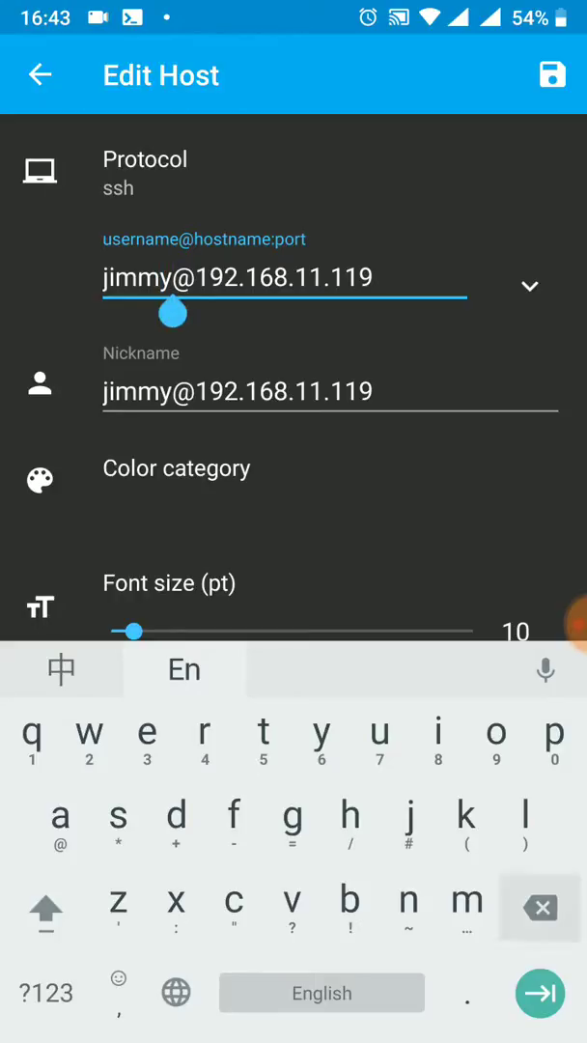
key("BackSpace")
key("BackSpace")
key("BackSpace")
key("BackSpace")
type("pi")
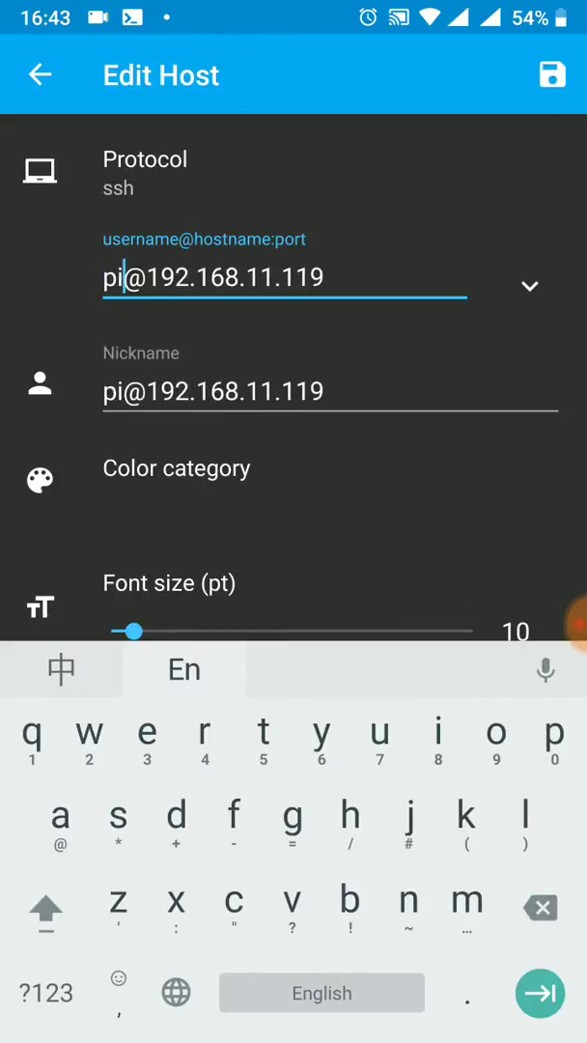
key("Escape")
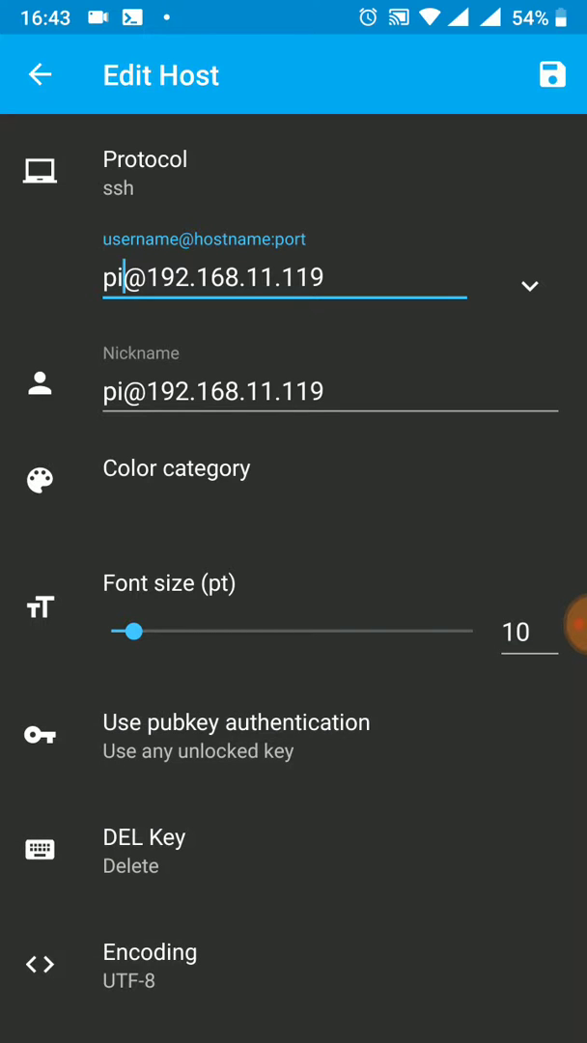
left_click(40, 74)
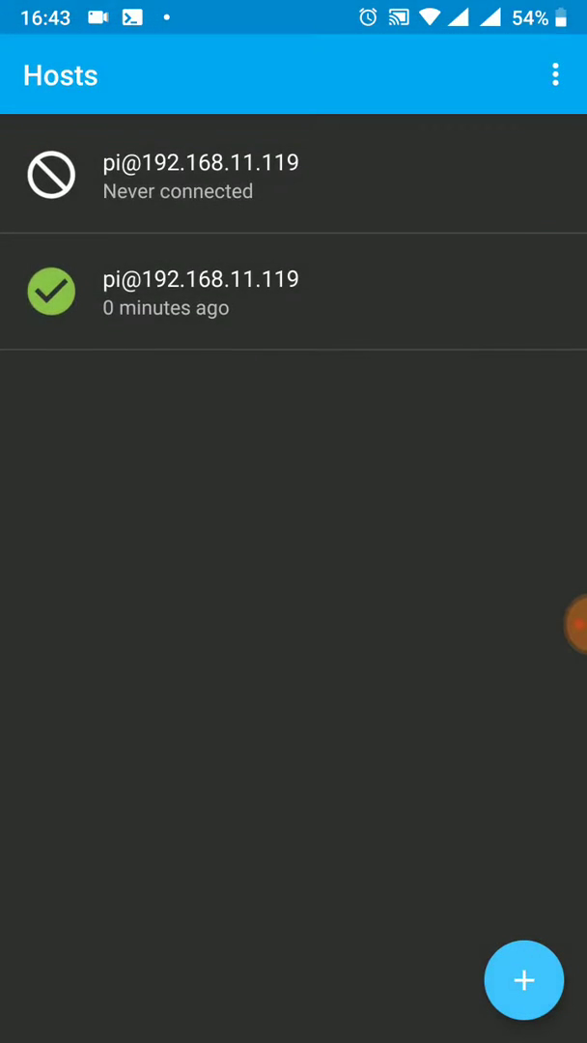
left_click(290, 293)
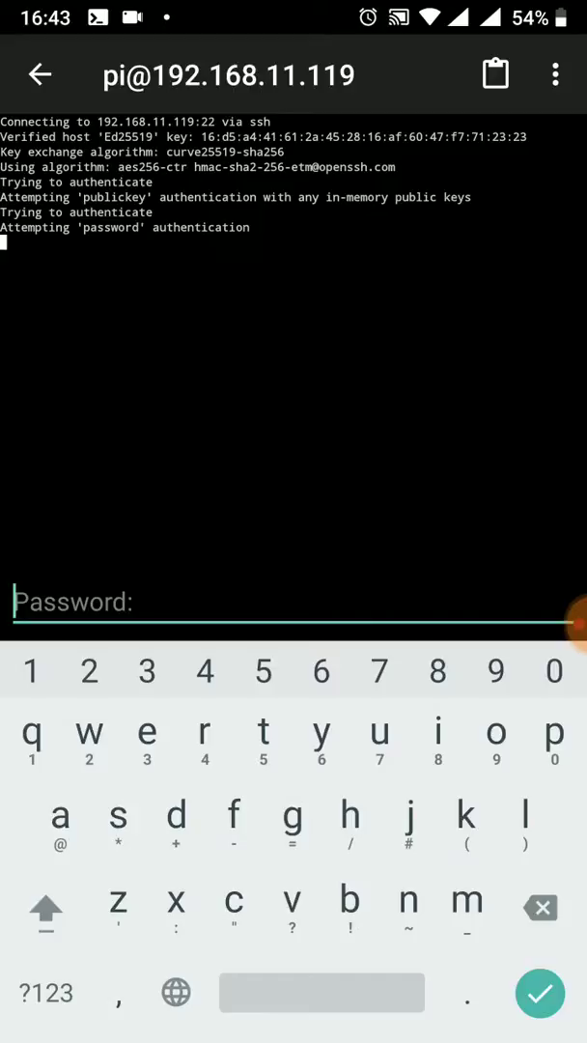
type("r")
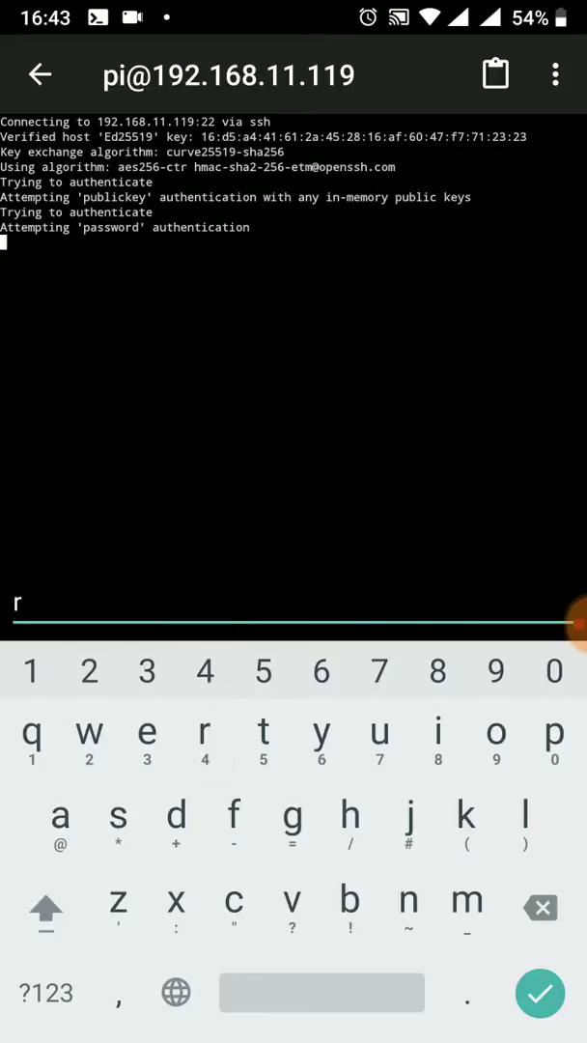
type("e")
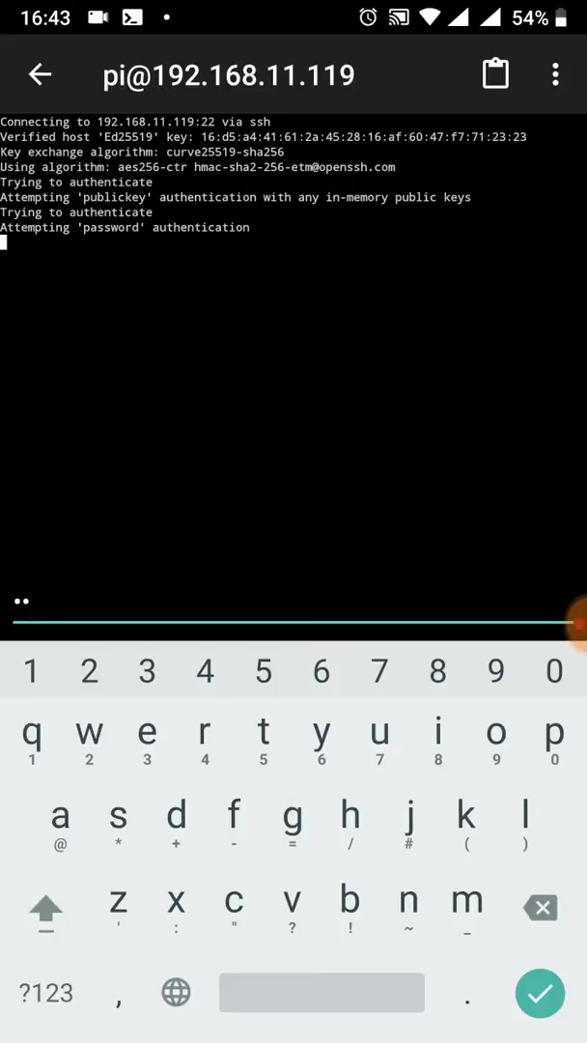
type("sp")
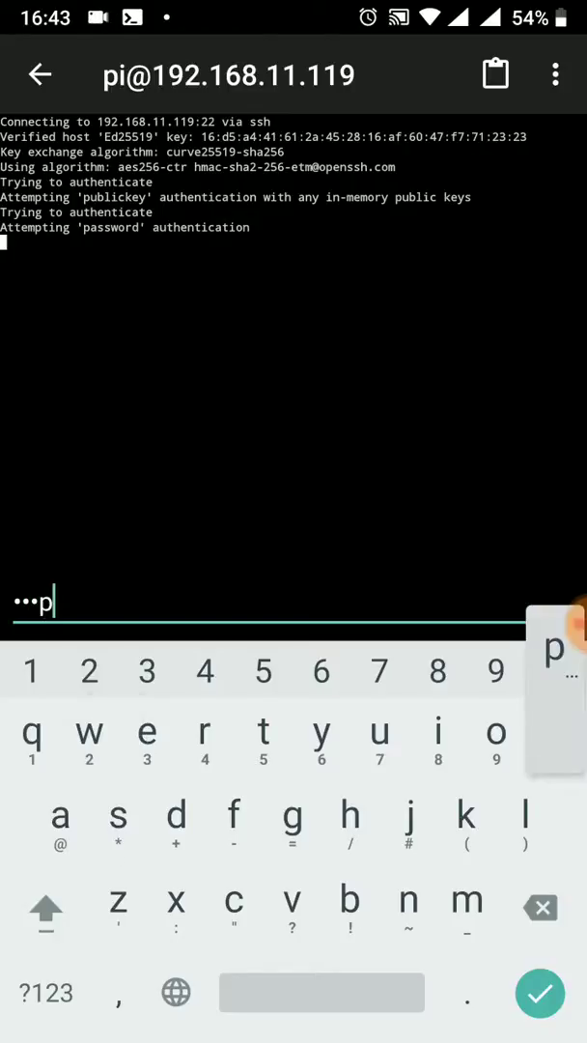
type("bery")
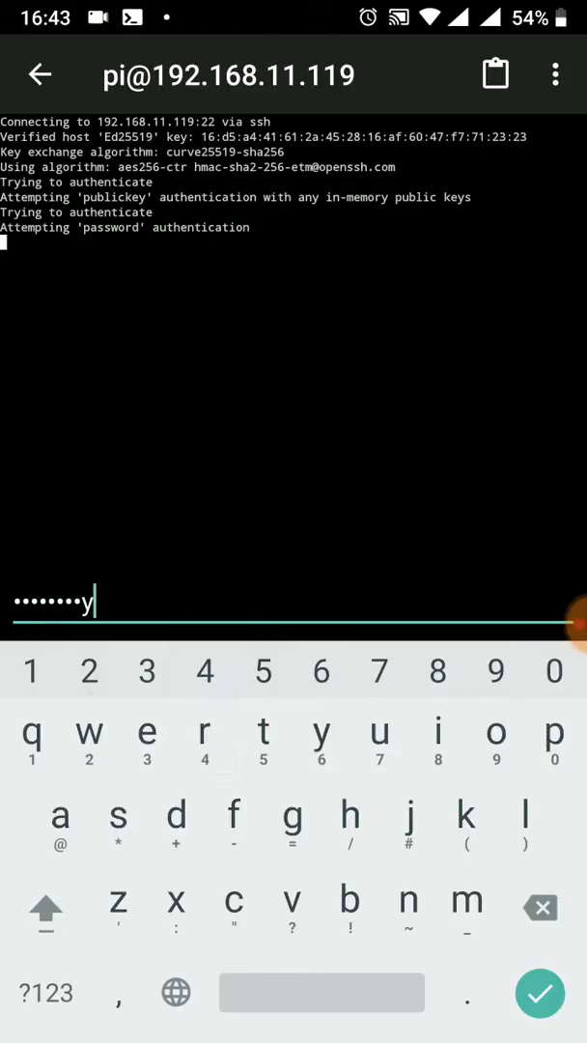
left_click(540, 993)
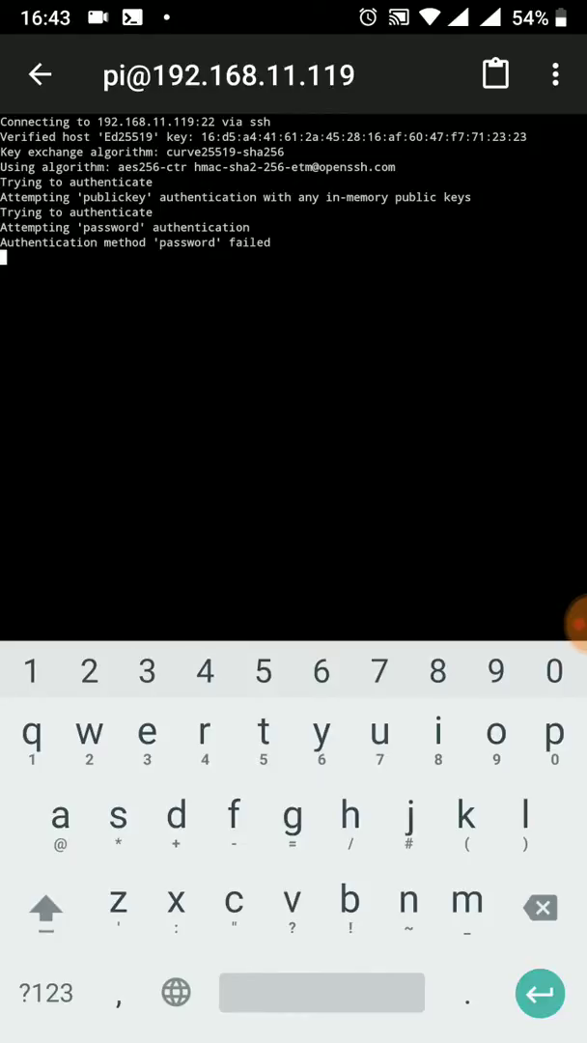
type("r")
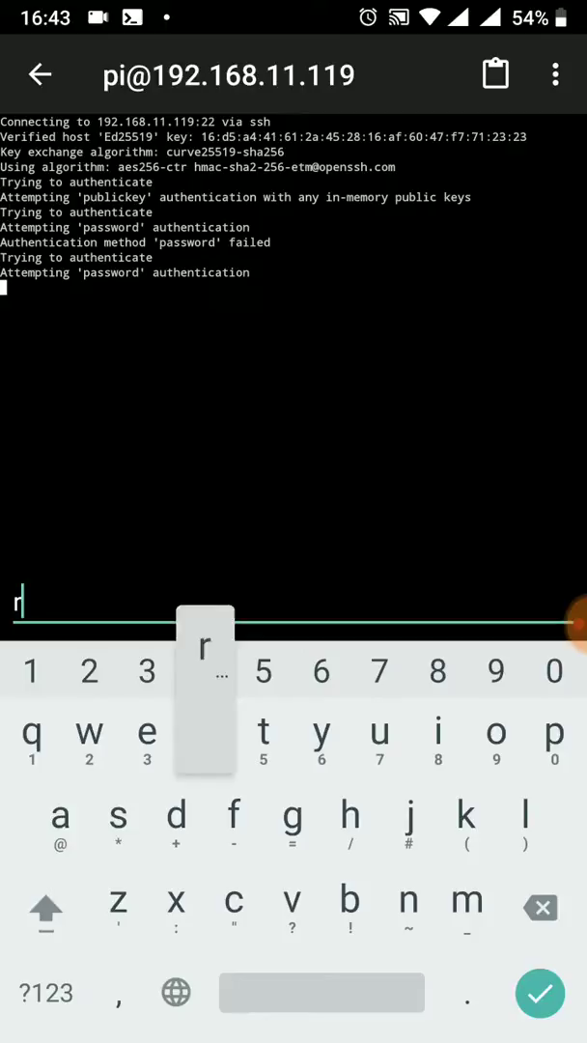
type("aspbe")
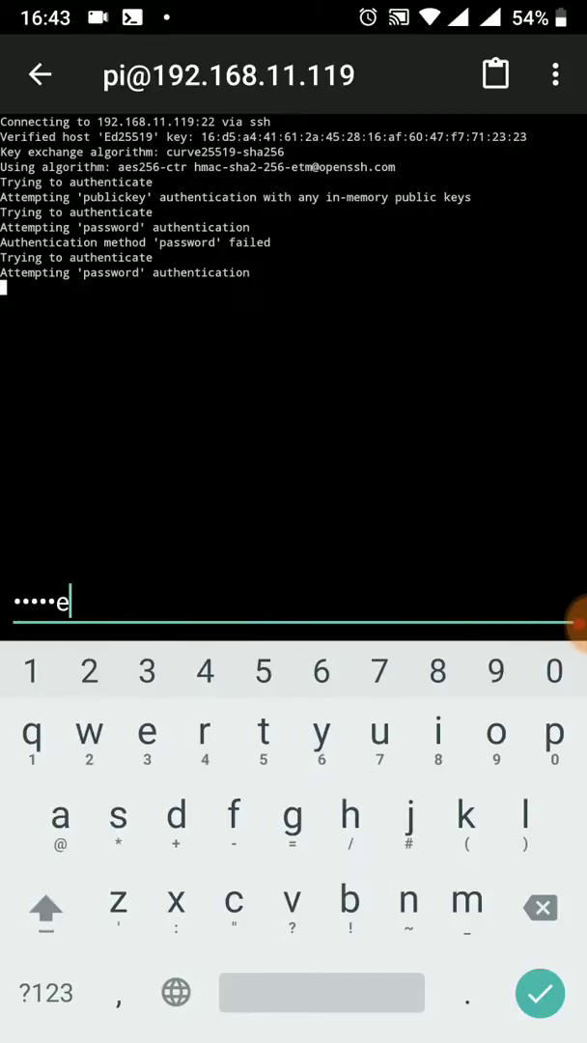
type("rry")
left_click(540, 994)
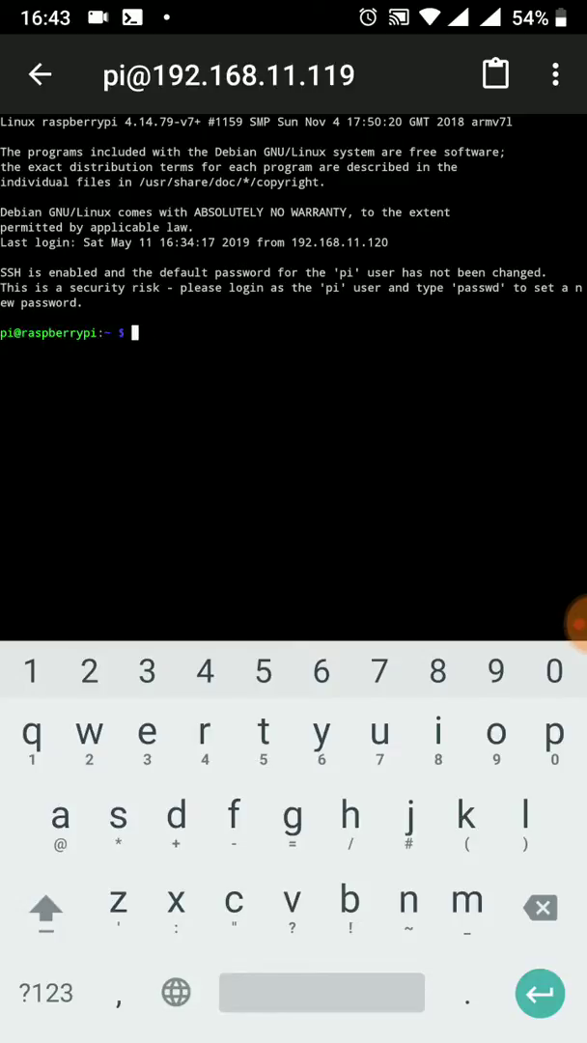
type("ls")
Run ls, cd Desktop, then ls again to show New and python
left_click(540, 994)
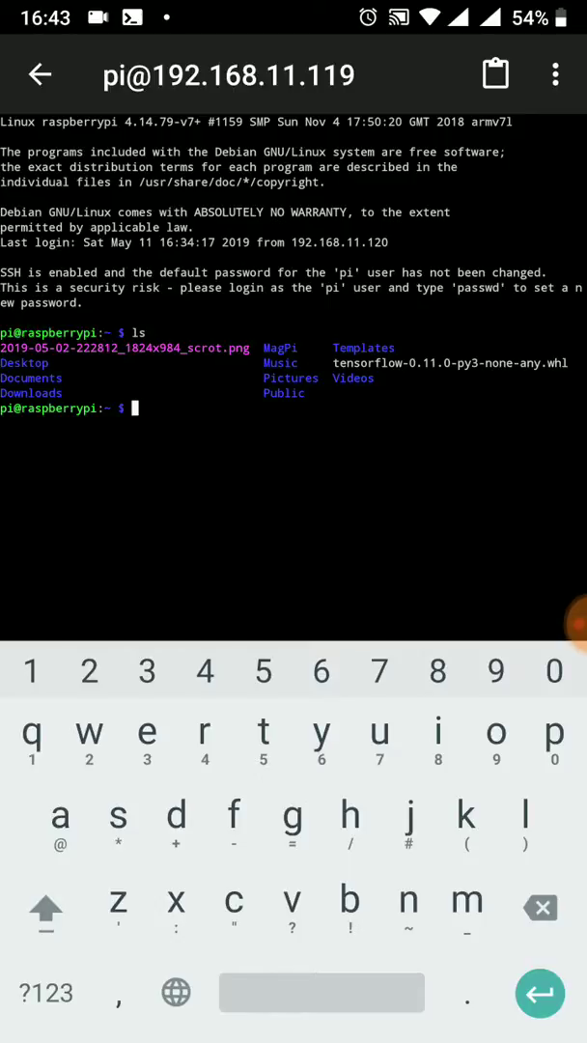
type("cd")
left_click(47, 908)
type("D")
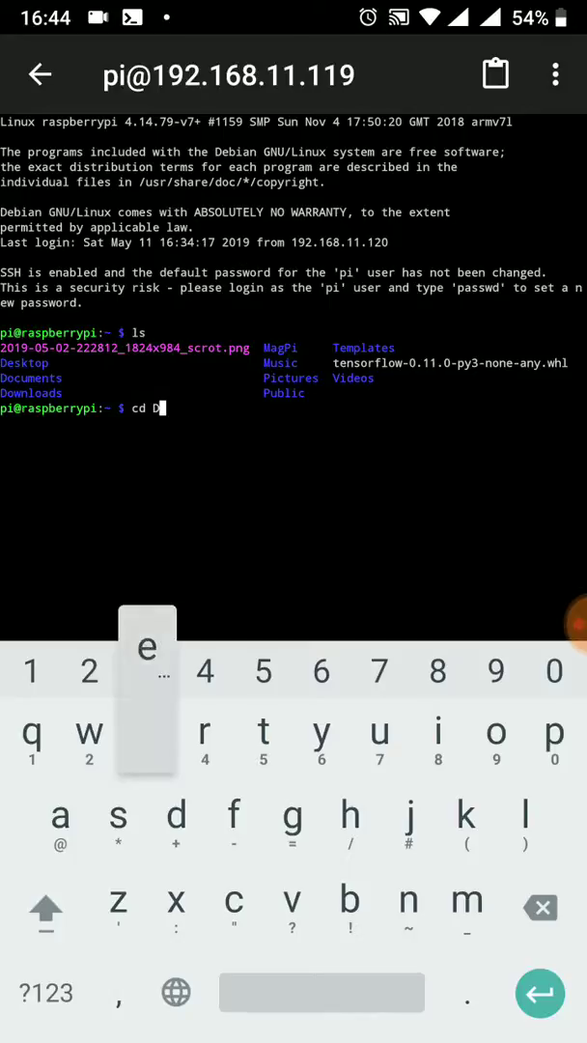
type("esk")
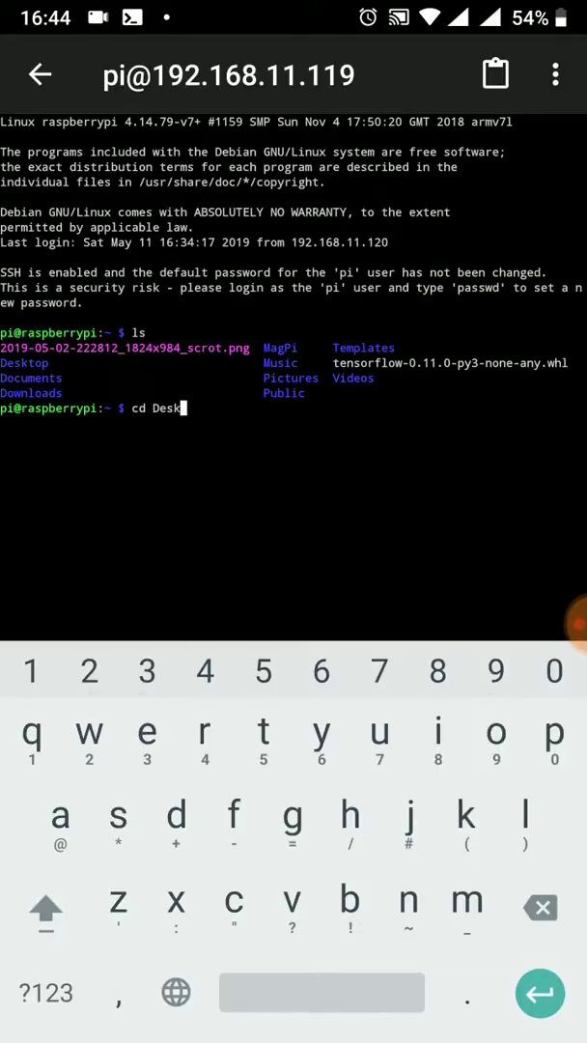
type("top")
key("Return")
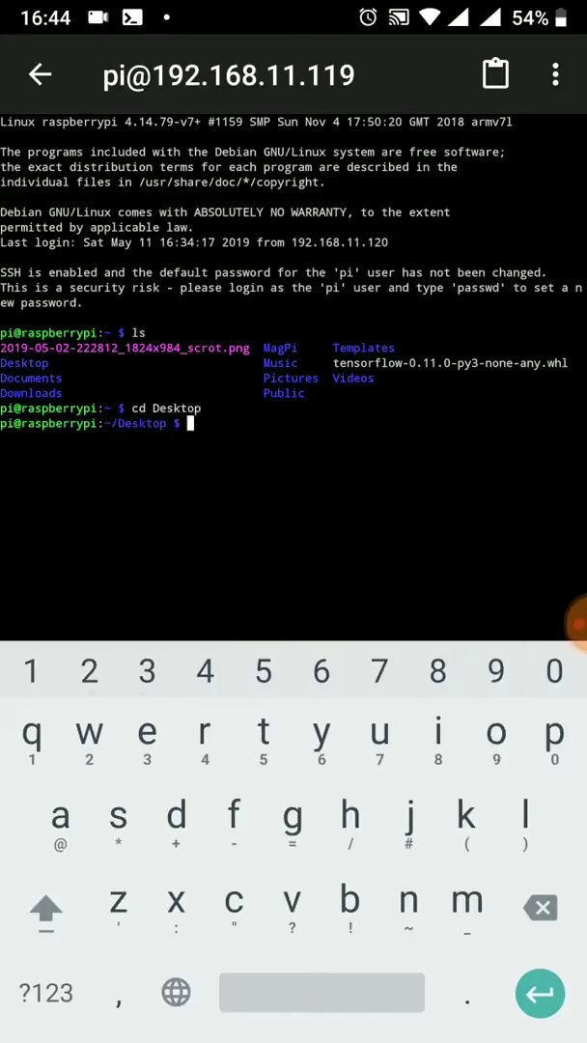
type("ls")
key("Return")
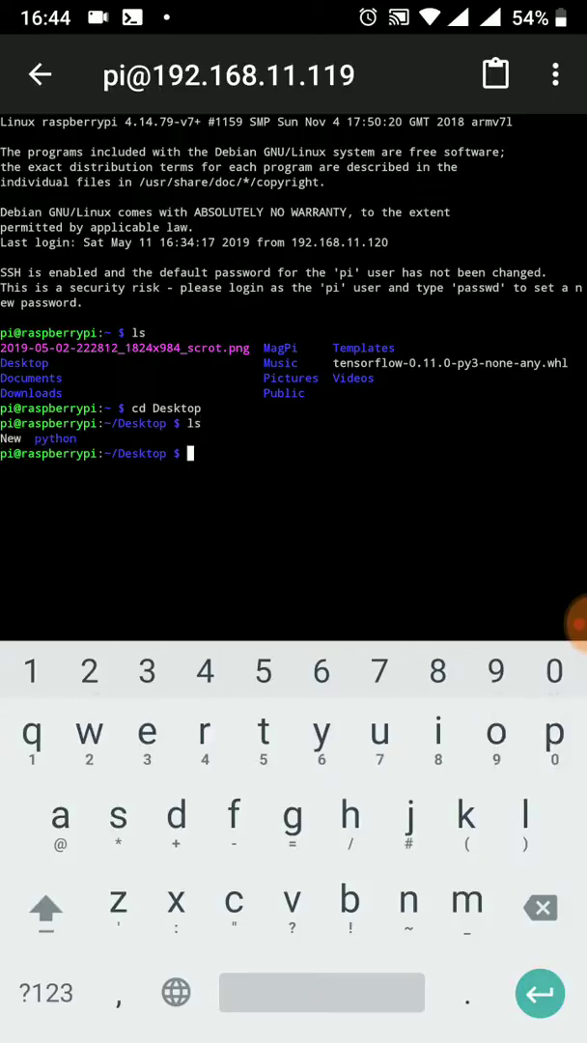